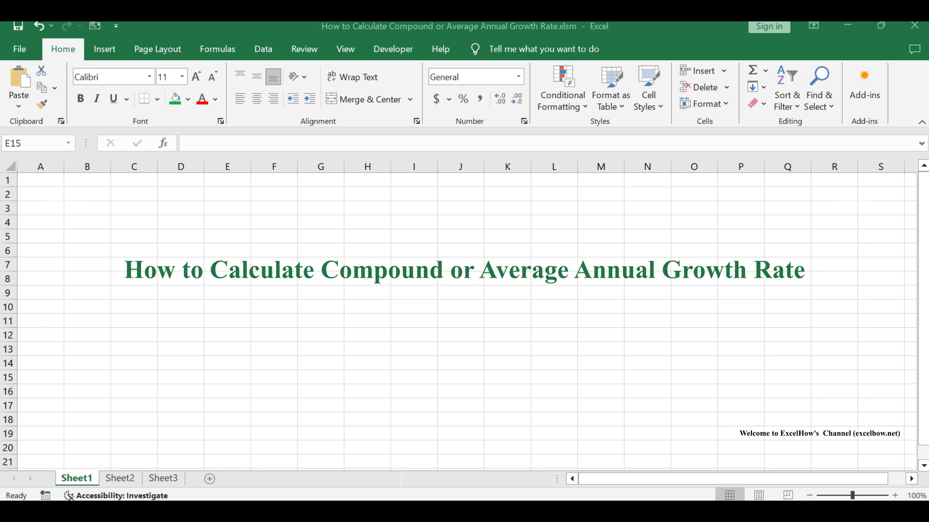
Switch to Sheet2, which holds the growth-rate data and formula notes.
{"action": "key", "text": "ctrl+Page_Down"}
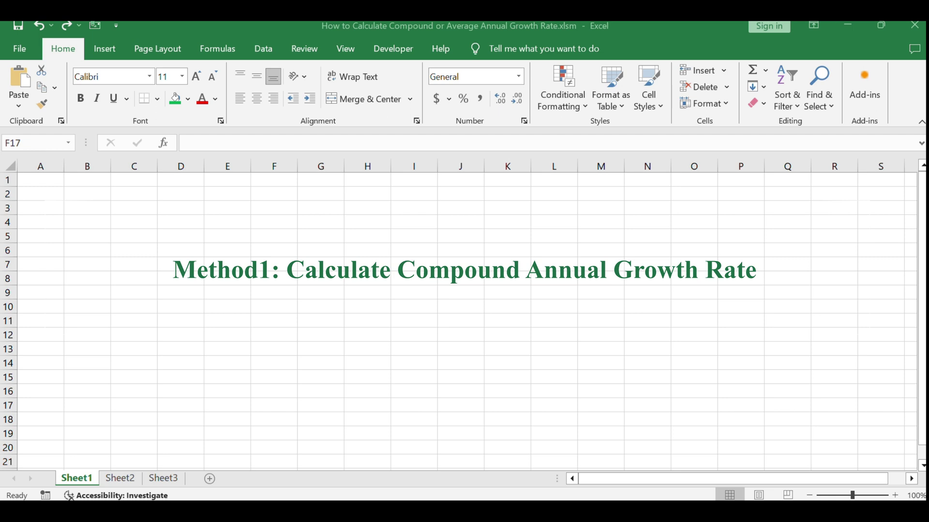
{"action": "left_click", "coordinate": [121, 479]}
{"action": "left_click", "coordinate": [225, 337]}
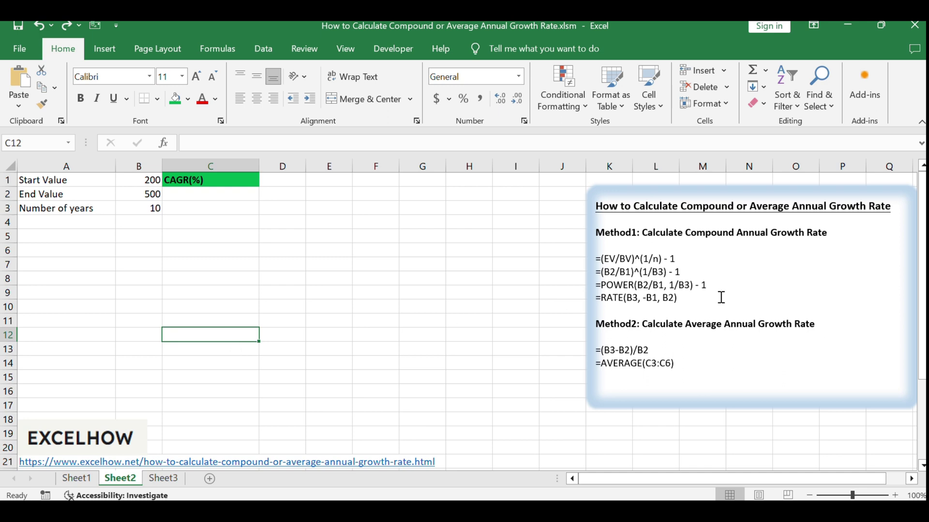
Review the CAGR and POWER formula lines, plus start value 200, end value 500 and 10 years in B1:B3.
{"action": "triple_click", "coordinate": [630, 259]}
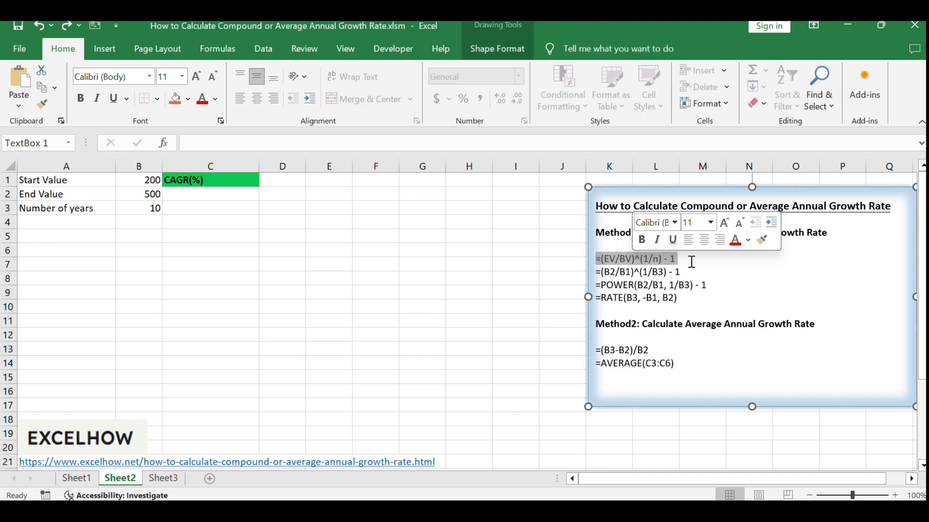
{"action": "left_click", "coordinate": [705, 285]}
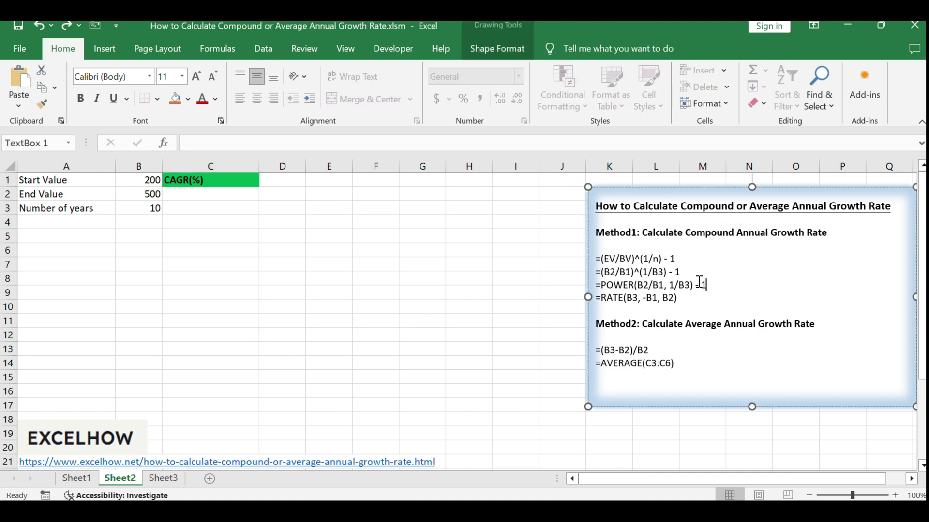
{"action": "left_click", "coordinate": [119, 178]}
{"action": "left_click", "coordinate": [132, 196]}
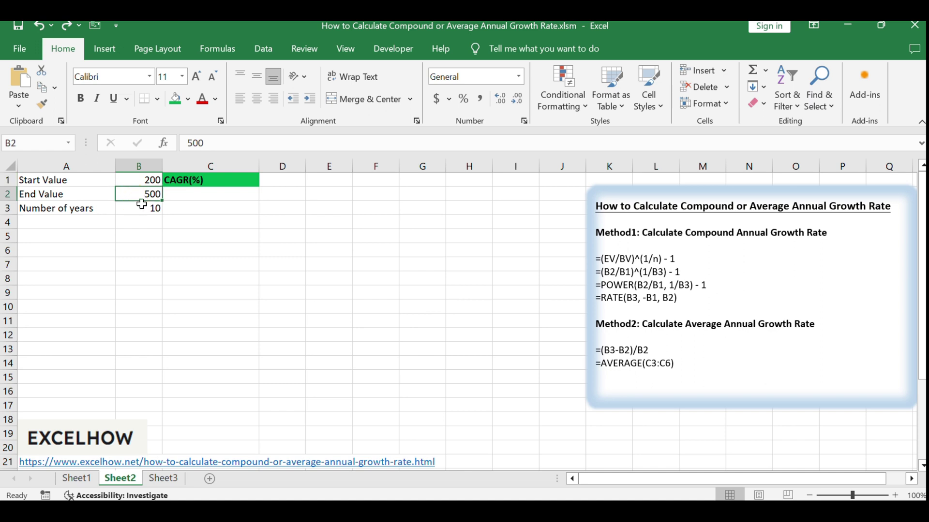
{"action": "left_click", "coordinate": [145, 208]}
{"action": "left_click_drag", "start_coordinate": [140, 180], "coordinate": [149, 210]}
{"action": "left_click", "coordinate": [251, 263]}
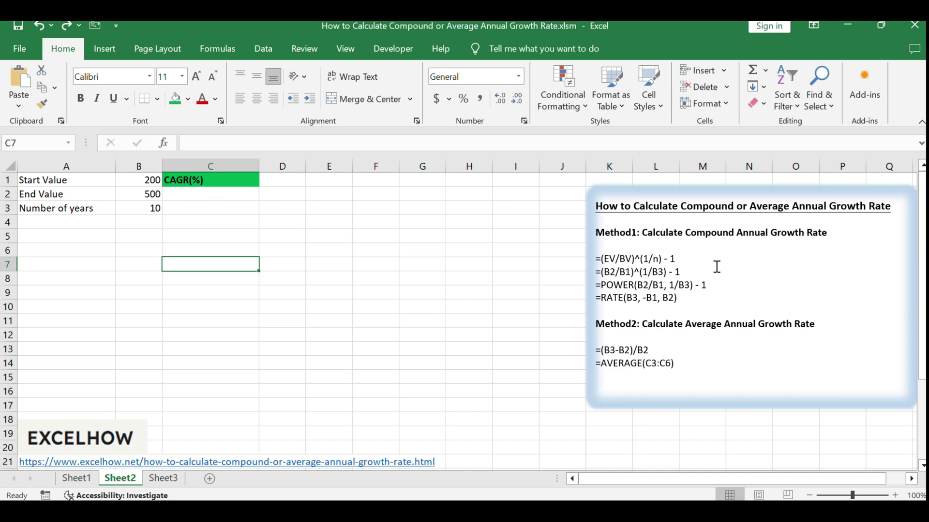
Copy =(B2/B1)^(1/B3) - 1 from the notes box into cell C2.
{"action": "triple_click", "coordinate": [608, 277]}
{"action": "key", "text": "ctrl+c"}
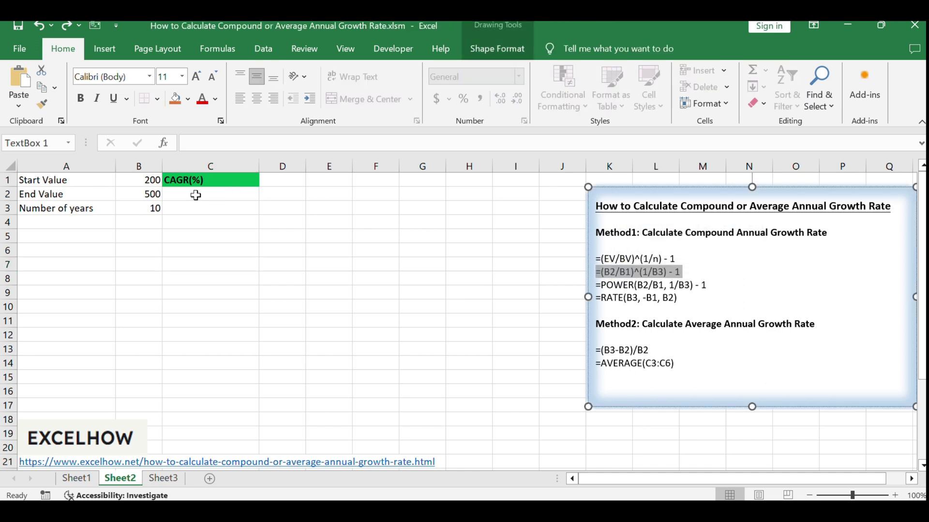
{"action": "double_click", "coordinate": [196, 194]}
{"action": "key", "text": "ctrl+v"}
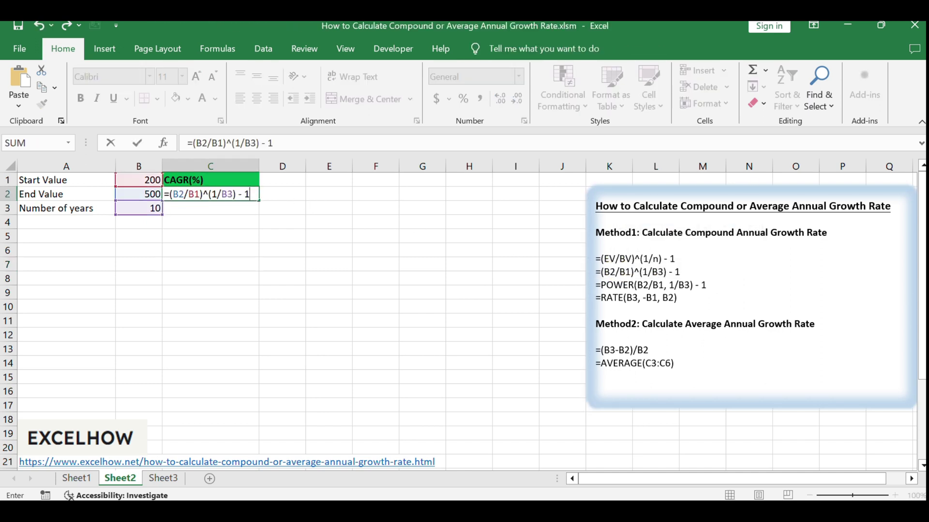
{"action": "key", "text": "ctrl+Return"}
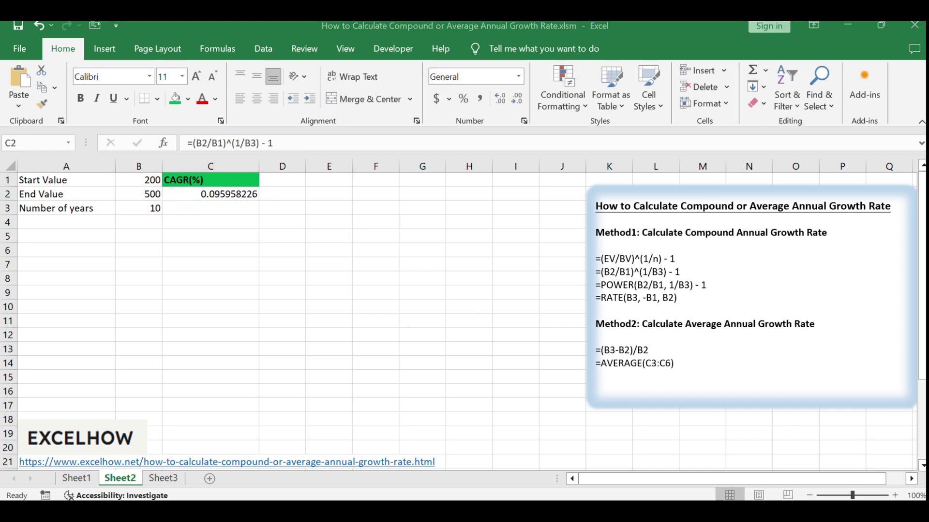
Format C2 as a percentage so it shows 9.60%.
{"action": "left_click", "coordinate": [208, 194]}
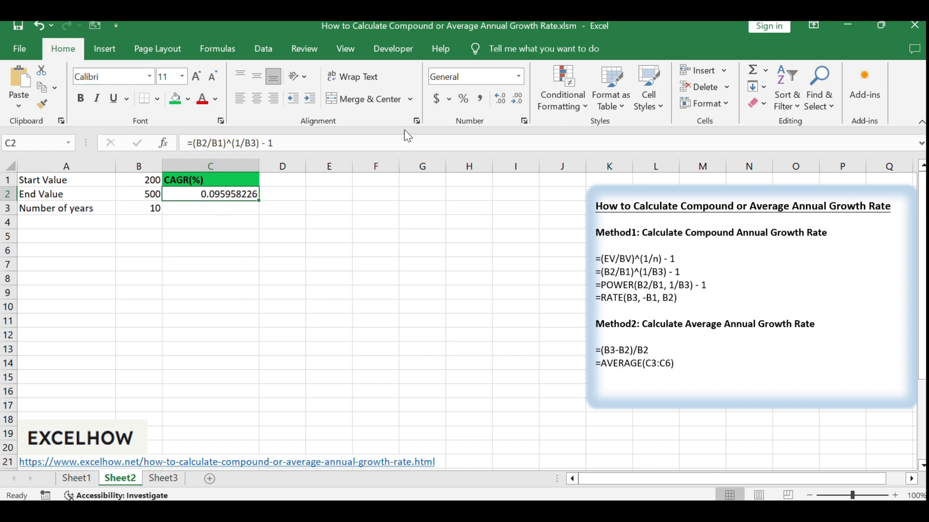
{"action": "left_click", "coordinate": [517, 78]}
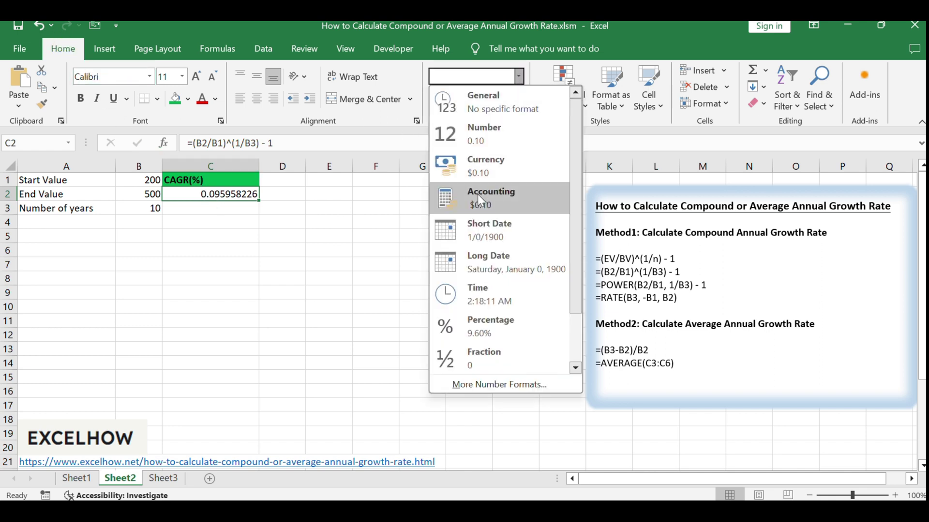
{"action": "left_click", "coordinate": [506, 327]}
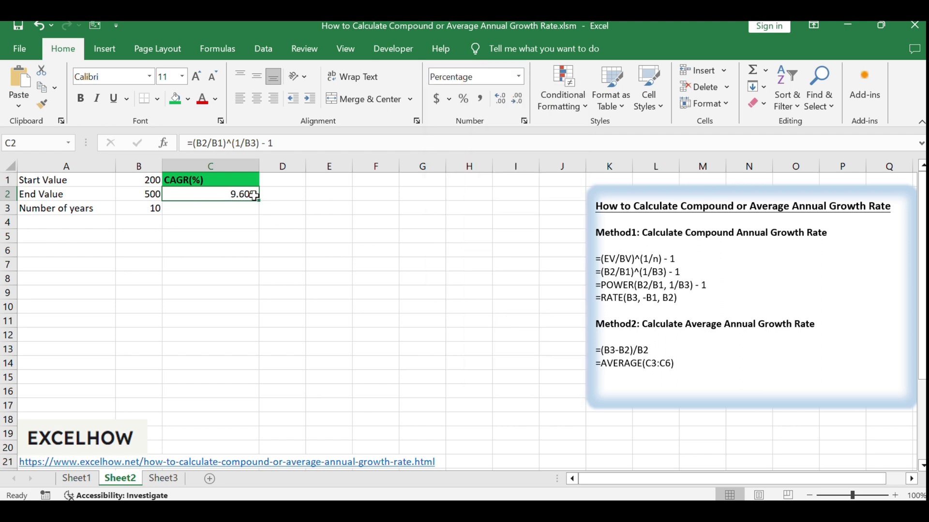
{"action": "left_click", "coordinate": [290, 223]}
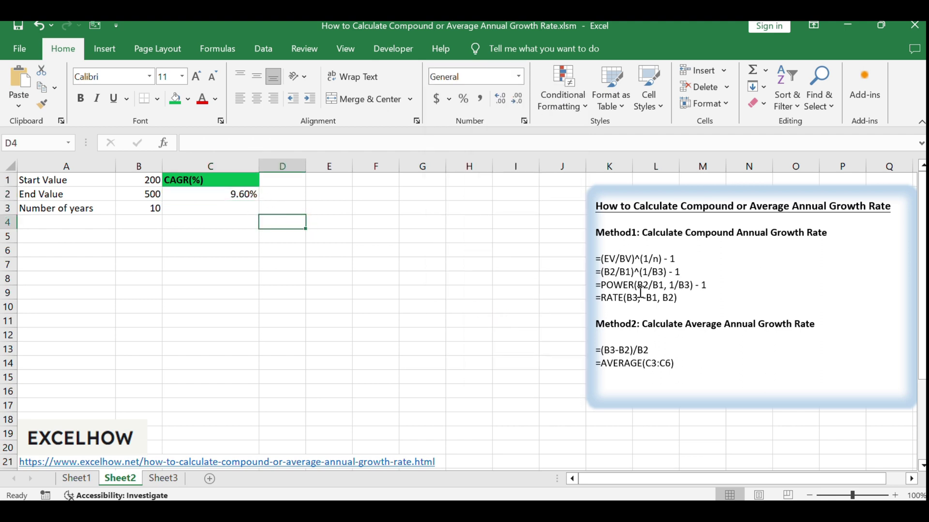
Paste =POWER(B2/B1, 1/B3) - 1 from the notes into cell D2.
{"action": "left_click", "coordinate": [622, 287]}
{"action": "triple_click", "coordinate": [623, 285]}
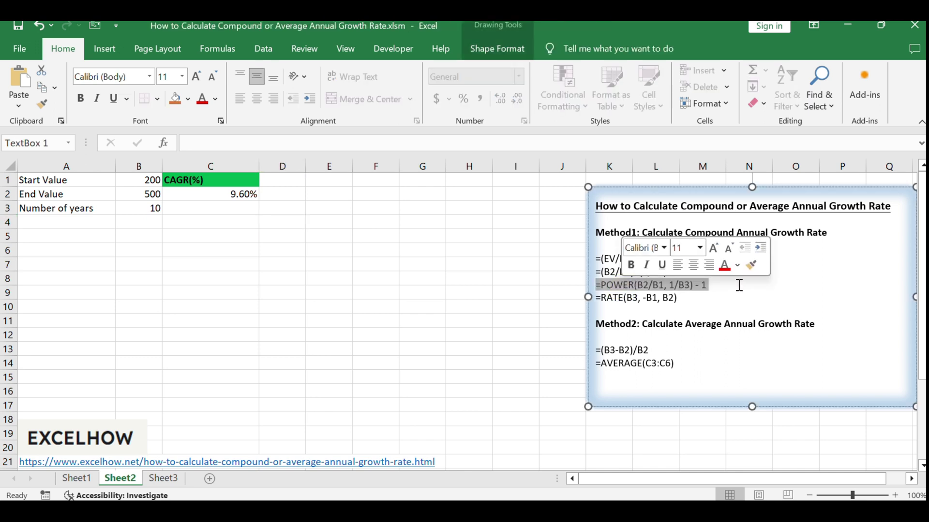
{"action": "left_click", "coordinate": [287, 195]}
{"action": "double_click", "coordinate": [287, 195]}
{"action": "key", "text": "ctrl+v"}
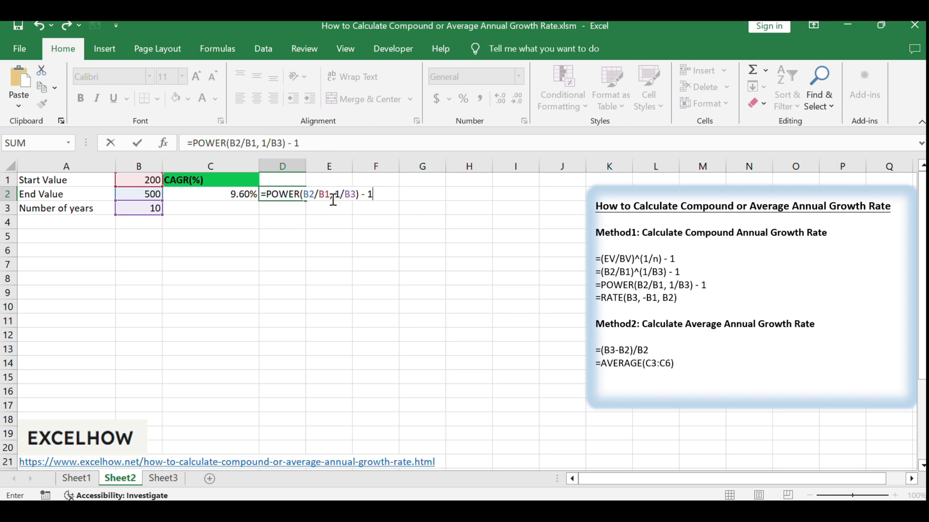
{"action": "left_click", "coordinate": [324, 144]}
{"action": "key", "text": "Return"}
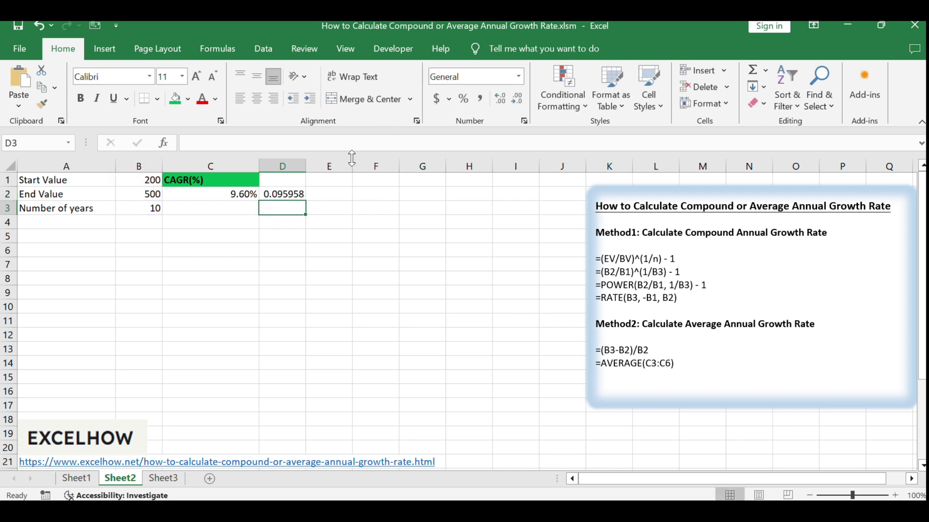
Format D2 as a percentage and compare its 9.60% with C2's formula.
{"action": "left_click", "coordinate": [290, 196]}
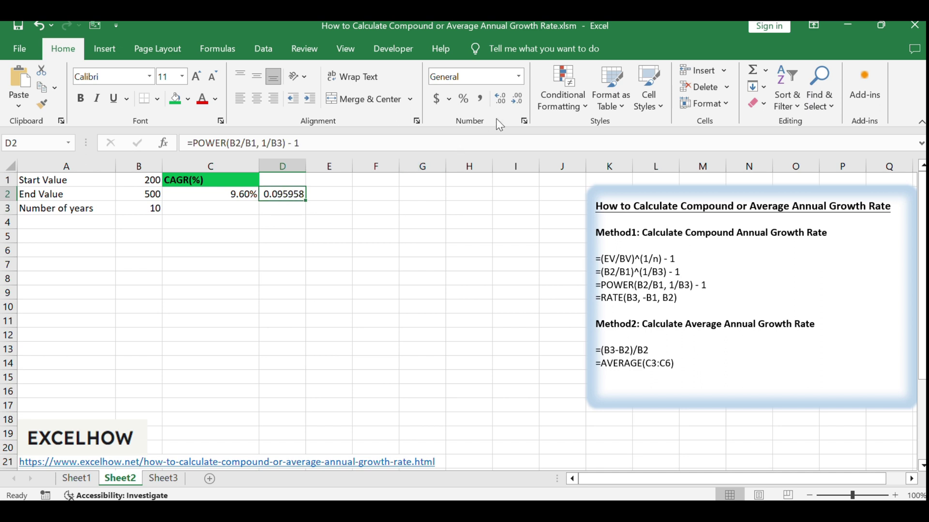
{"action": "left_click", "coordinate": [519, 77]}
{"action": "left_click", "coordinate": [504, 319]}
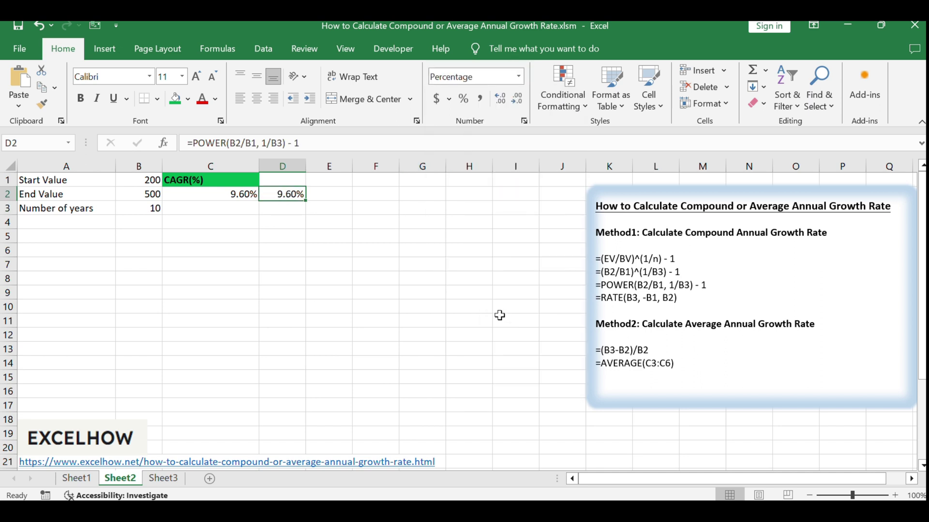
{"action": "left_click", "coordinate": [252, 194]}
{"action": "left_click", "coordinate": [282, 194]}
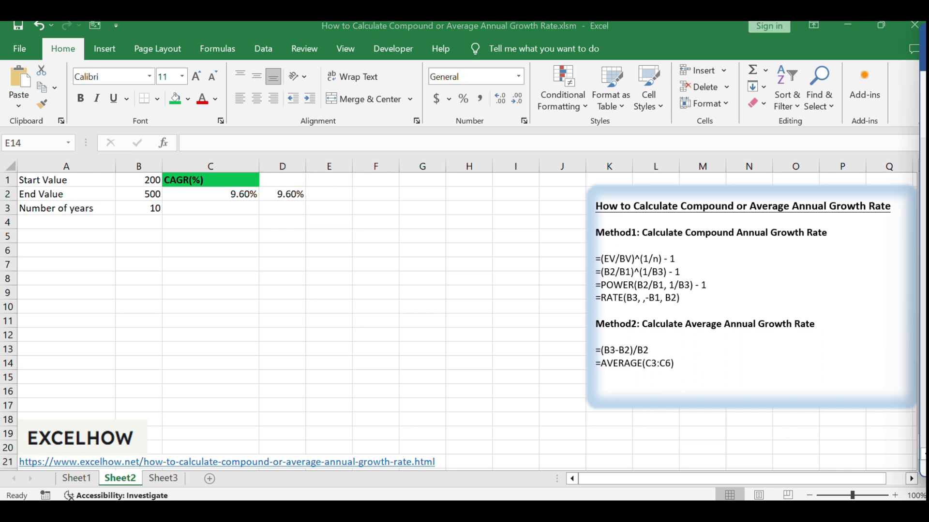
Paste =RATE(B3, ,-B1, B2) from the notes into E2, giving a 10% CAGR.
{"action": "triple_click", "coordinate": [612, 298]}
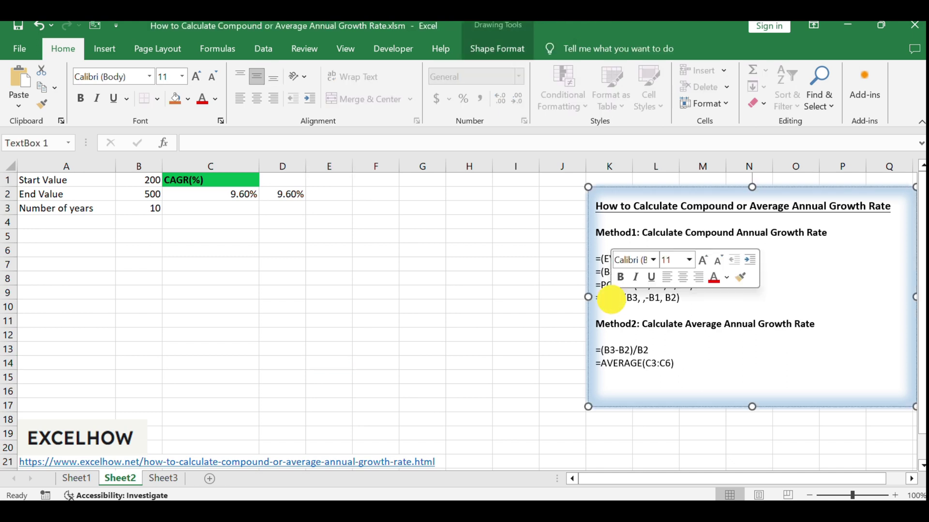
{"action": "left_click", "coordinate": [423, 264]}
{"action": "left_click", "coordinate": [334, 194]}
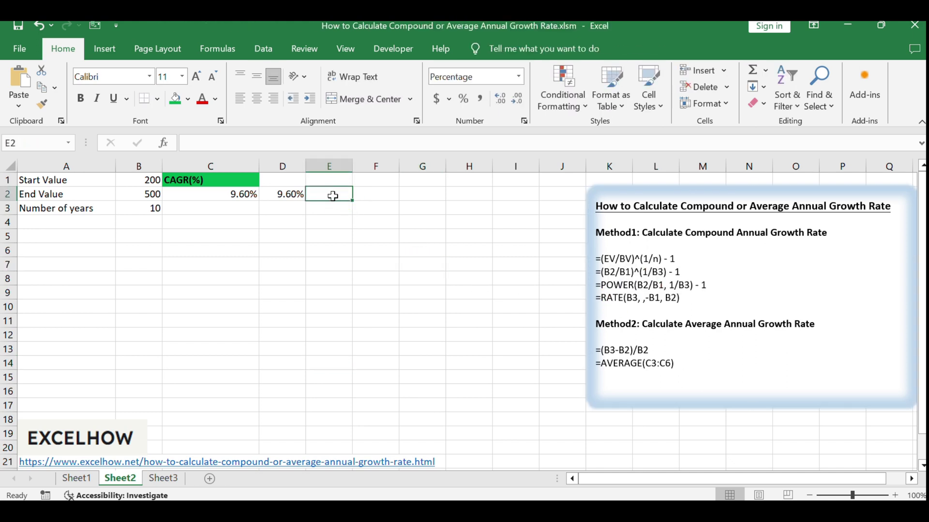
{"action": "key", "text": "ctrl+v"}
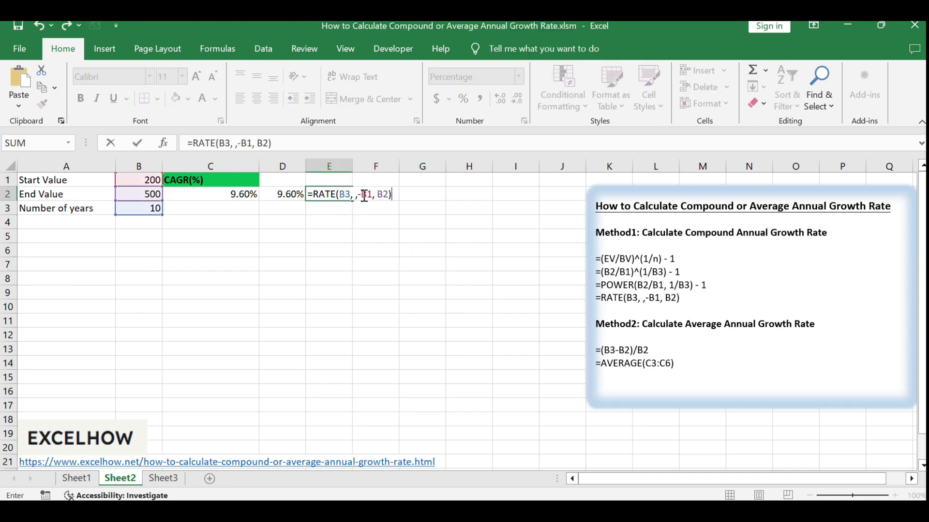
{"action": "key", "text": "Return"}
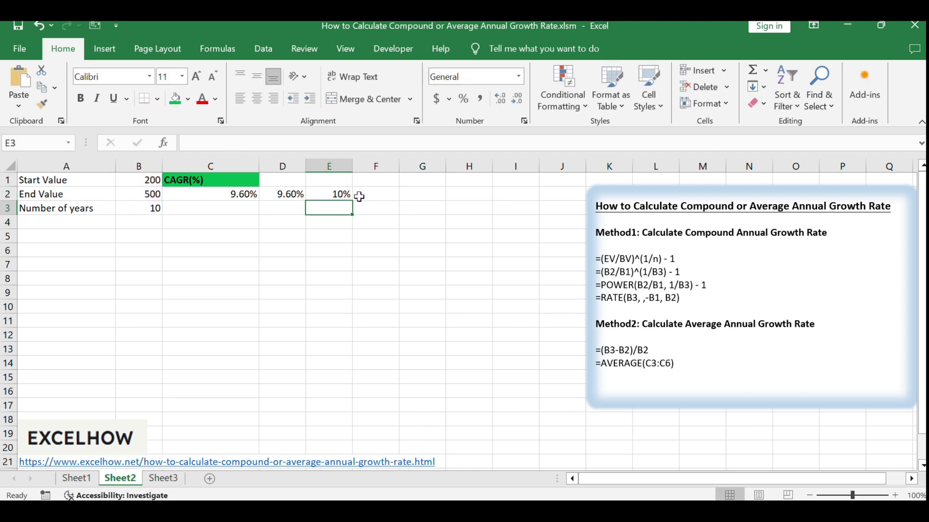
{"action": "left_click", "coordinate": [338, 194]}
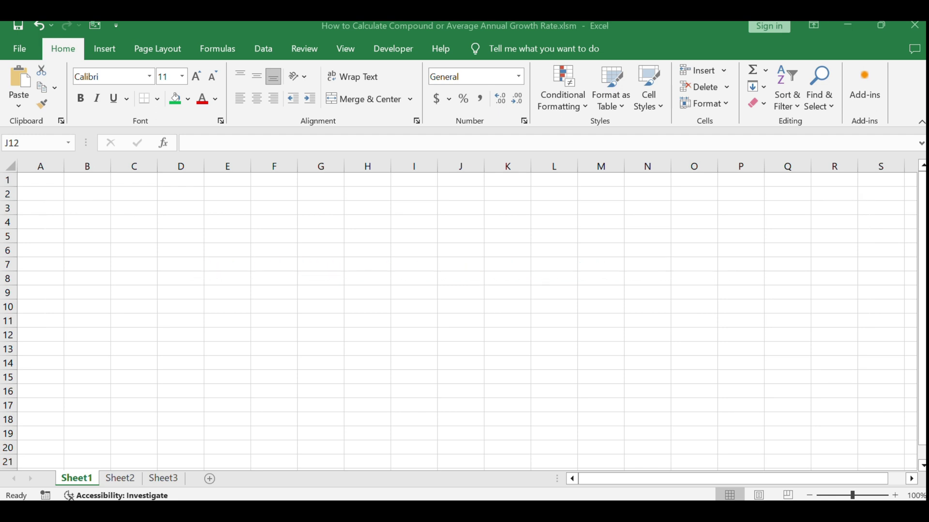
Return to Sheet2 and look over the Method2 heading in the notes box.
{"action": "left_click", "coordinate": [128, 478]}
{"action": "left_click", "coordinate": [676, 363]}
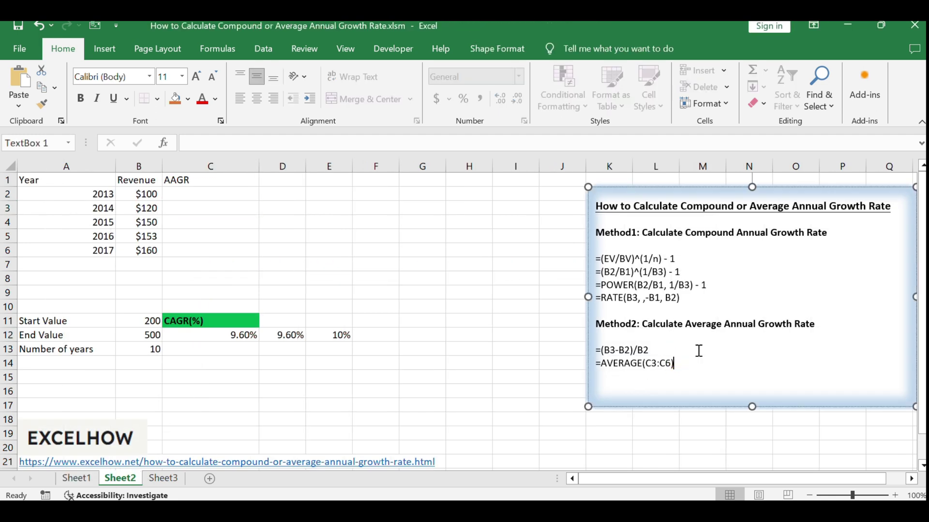
{"action": "triple_click", "coordinate": [719, 328]}
{"action": "left_click", "coordinate": [711, 362]}
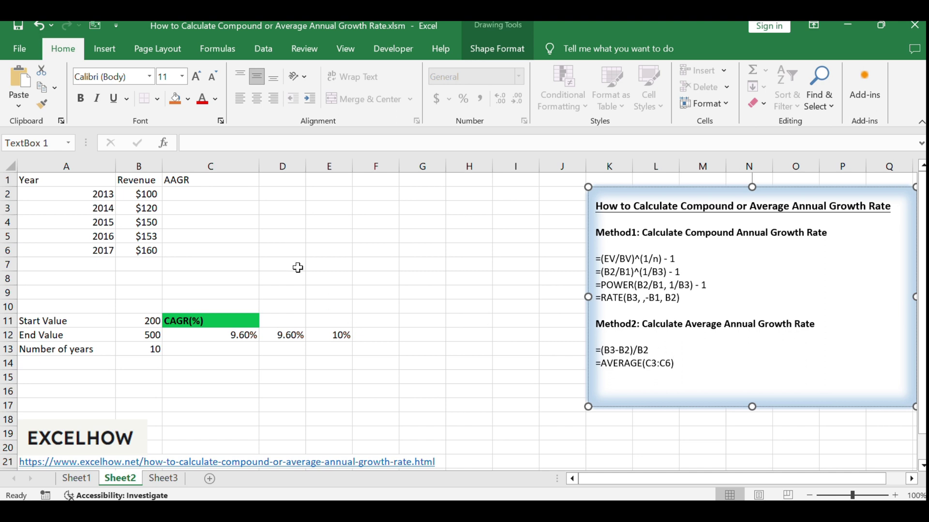
Review the 2013–2017 Year column, then select and copy =(B3-B2)/B2 from the notes.
{"action": "left_click", "coordinate": [290, 250]}
{"action": "left_click_drag", "start_coordinate": [79, 184], "coordinate": [85, 238]}
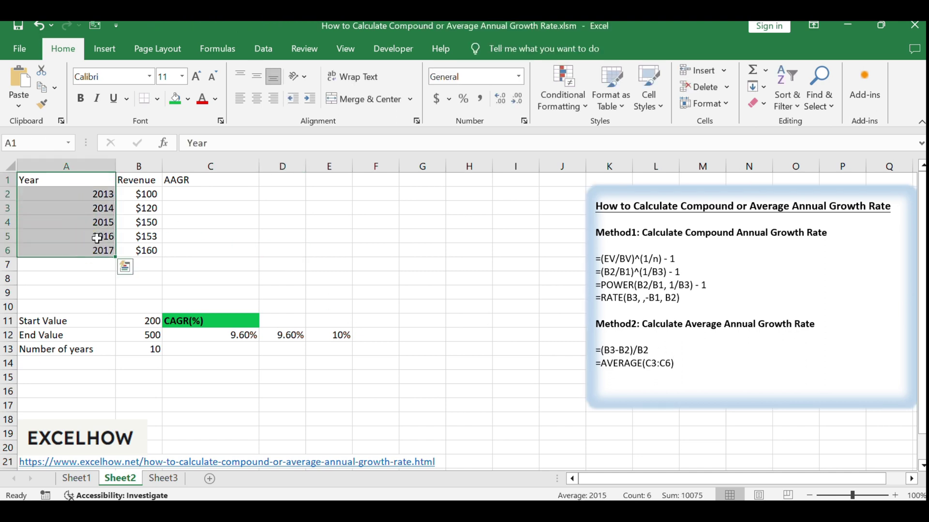
{"action": "left_click", "coordinate": [288, 248]}
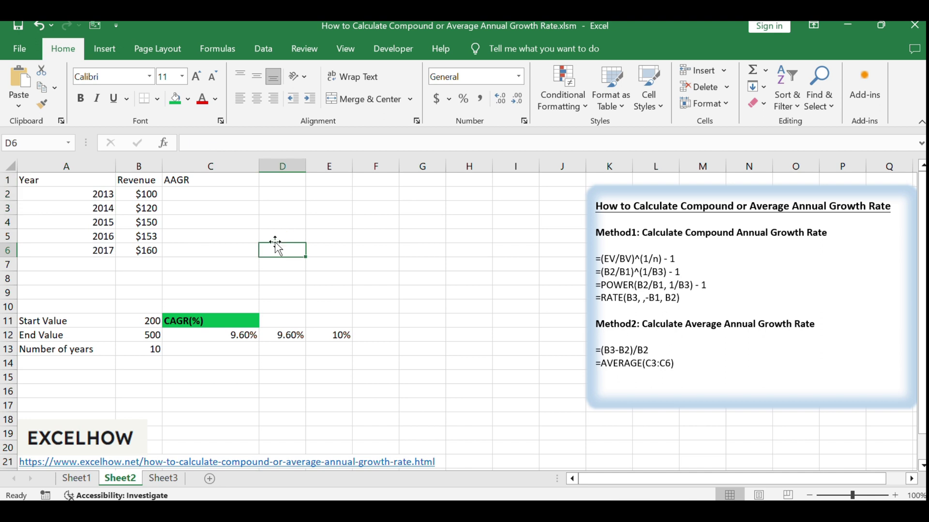
{"action": "mouse_move", "coordinate": [653, 348]}
{"action": "left_mouse_down"}
{"action": "mouse_move", "coordinate": [666, 344]}
{"action": "mouse_move", "coordinate": [580, 342]}
{"action": "left_mouse_up"}
{"action": "key", "text": "ctrl+c"}
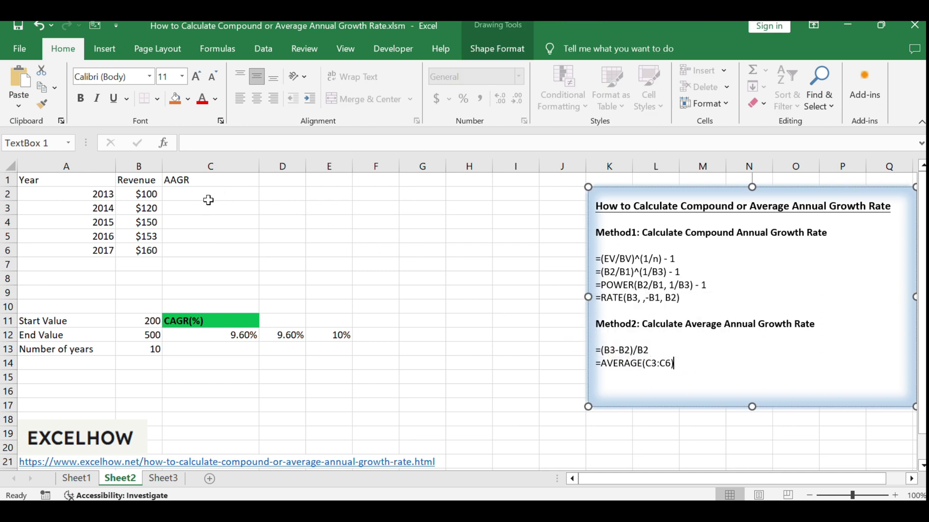
{"action": "left_click", "coordinate": [208, 197]}
Enter =(B3-B2)/B2 in C3 and fill it down through C6.
{"action": "left_click", "coordinate": [195, 212]}
{"action": "double_click", "coordinate": [199, 208]}
{"action": "key", "text": "ctrl+v"}
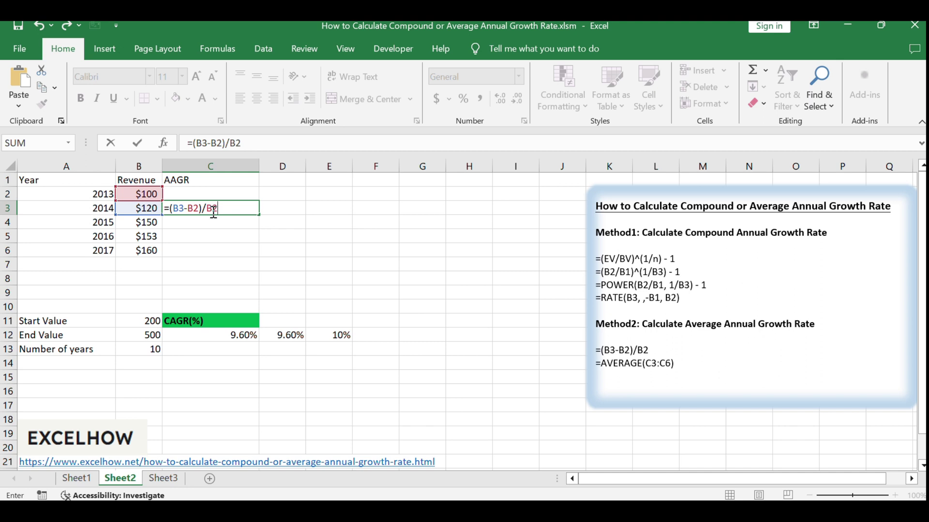
{"action": "key", "text": "Return"}
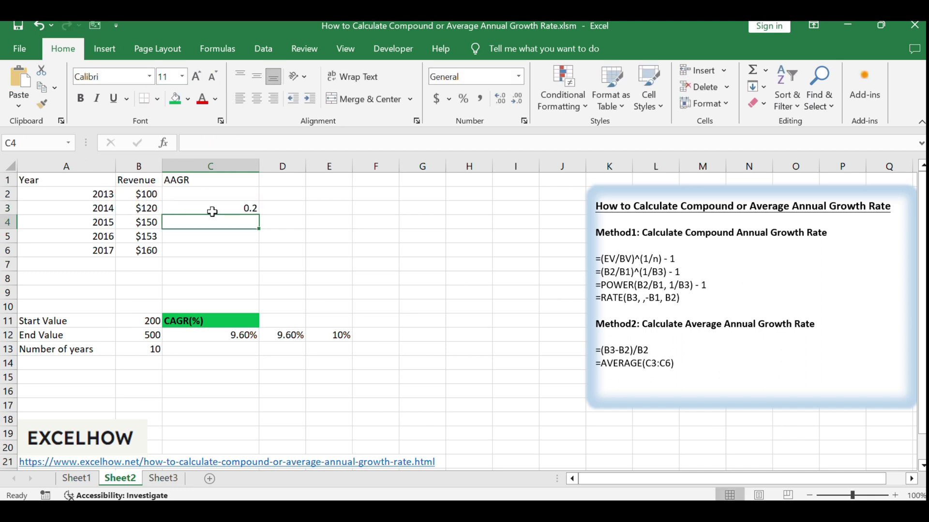
{"action": "left_click", "coordinate": [212, 212]}
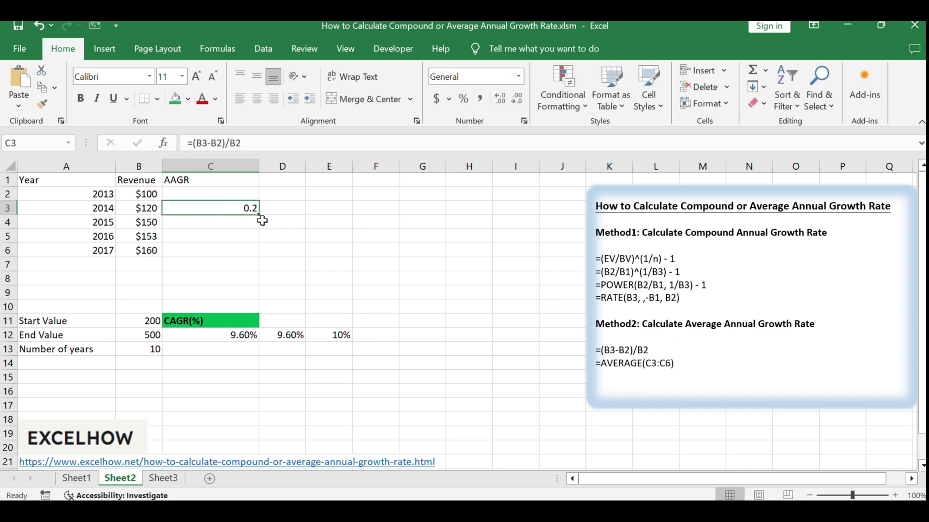
{"action": "left_click_drag", "start_coordinate": [259, 215], "coordinate": [249, 257]}
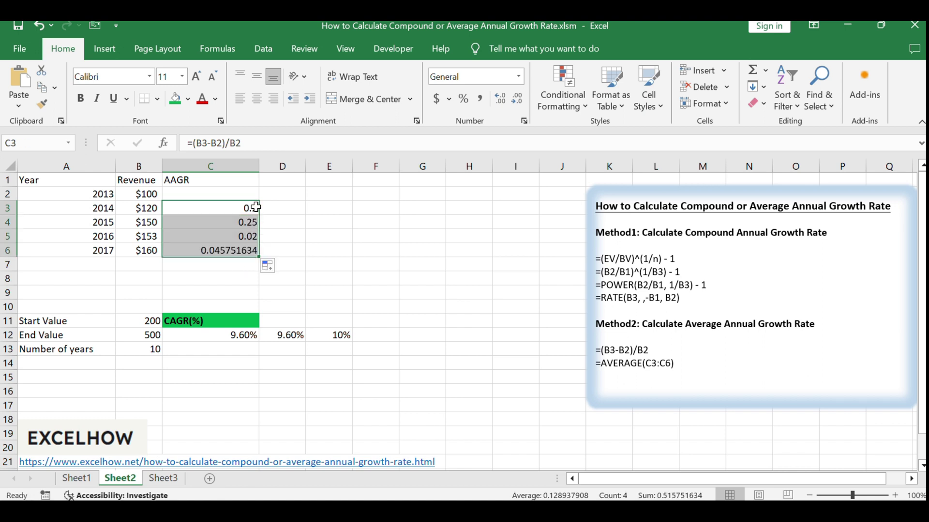
Format C3:C6 as percentages: 20.00%, 25.00%, 2.00% and 4.58%.
{"action": "left_click", "coordinate": [460, 77]}
{"action": "left_click", "coordinate": [520, 77]}
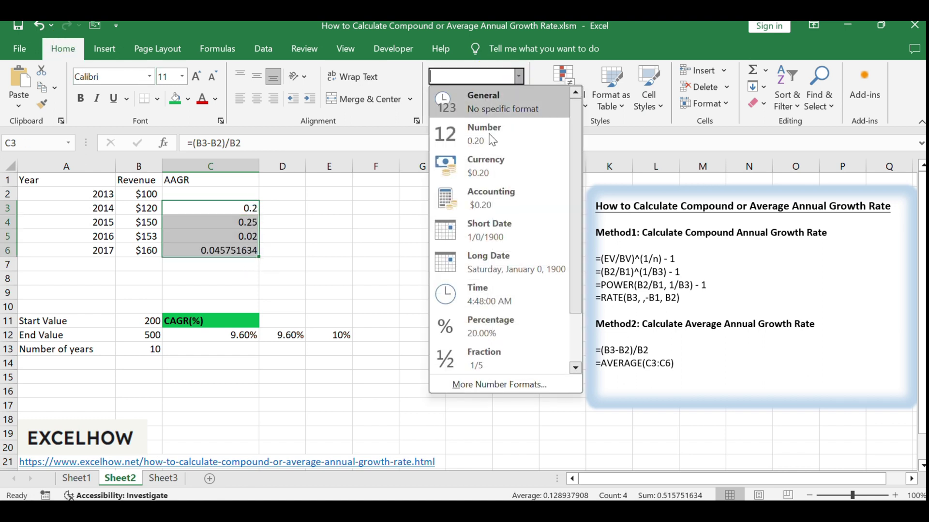
{"action": "left_click", "coordinate": [495, 324]}
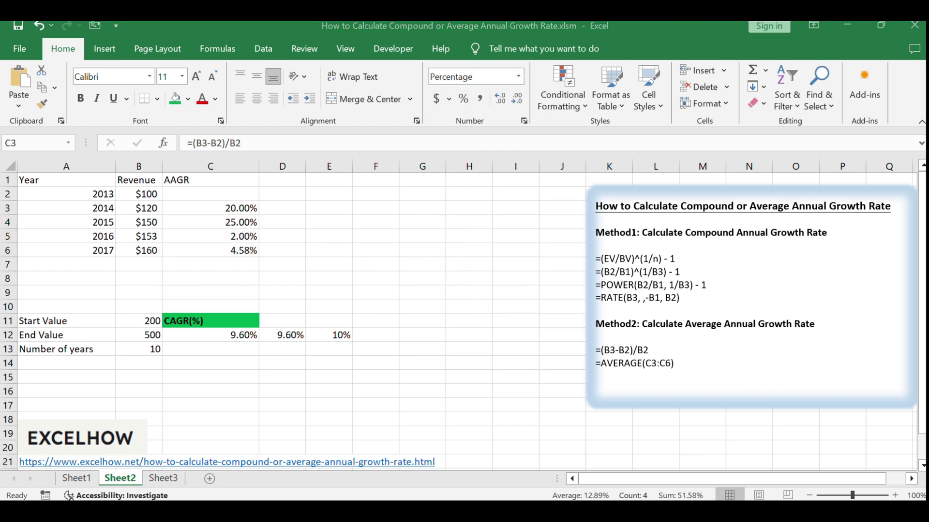
{"action": "left_click", "coordinate": [749, 387]}
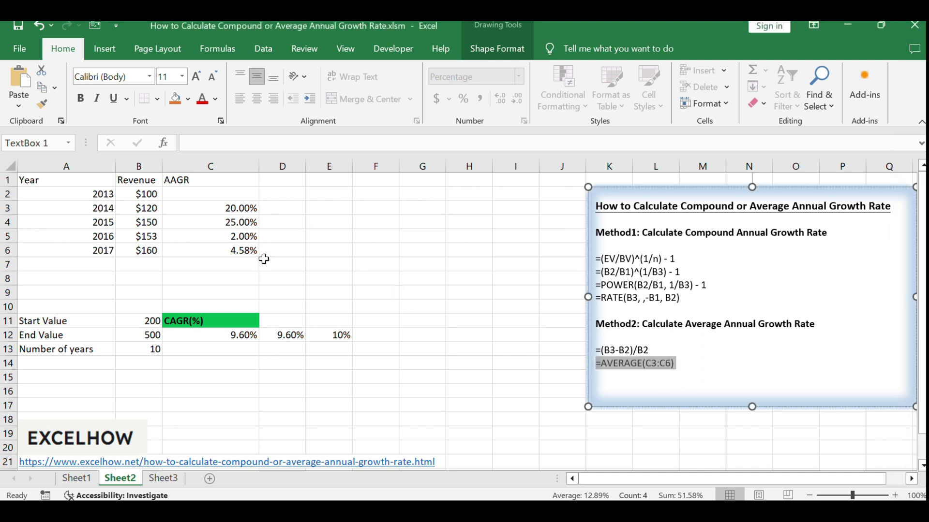
Enter =AVERAGE(C3:C6) in C7, giving an AAGR of 12.89%.
{"action": "left_click", "coordinate": [238, 265]}
{"action": "type", "text": "=AVERAGE(C3:C6)"}
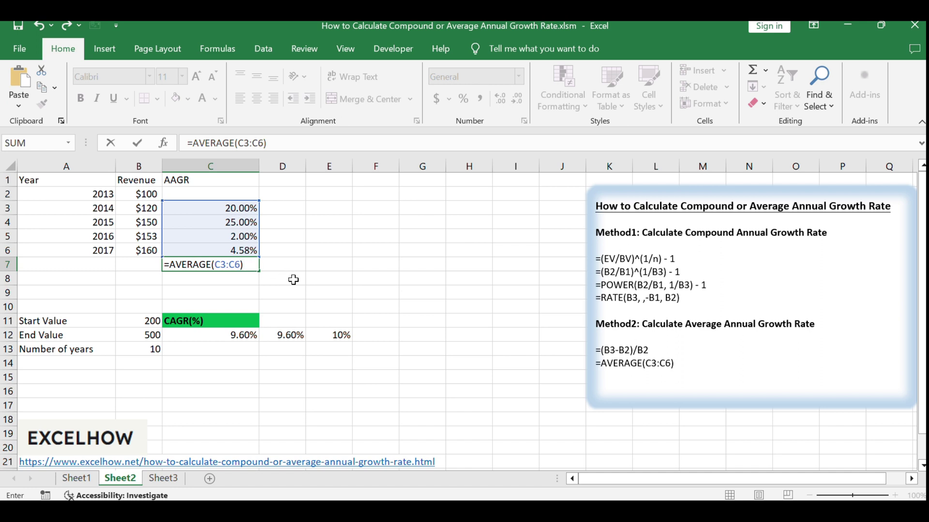
{"action": "key", "text": "Return"}
{"action": "key", "text": "Up"}
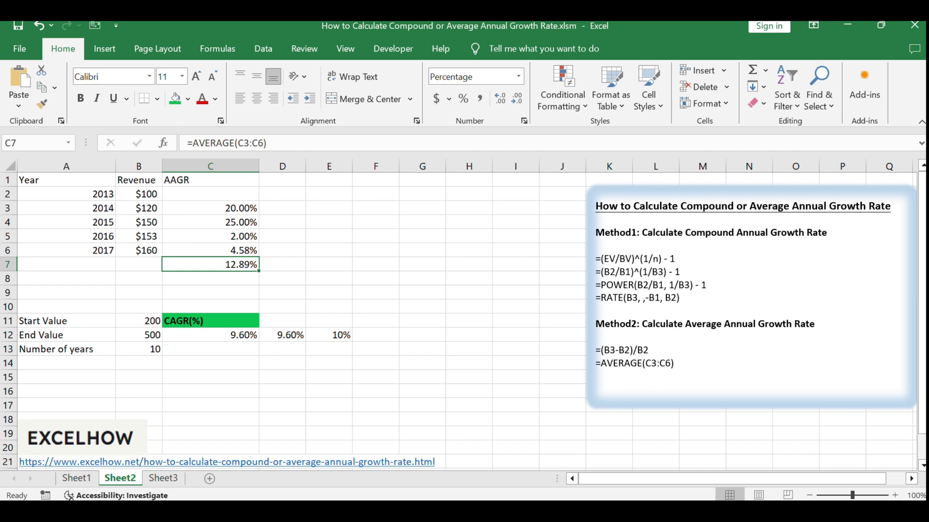
{"action": "mouse_move", "coordinate": [643, 234]}
{"action": "left_mouse_down"}
{"action": "mouse_move", "coordinate": [760, 247]}
{"action": "mouse_move", "coordinate": [827, 337]}
{"action": "left_mouse_up"}
{"action": "left_click", "coordinate": [794, 348]}
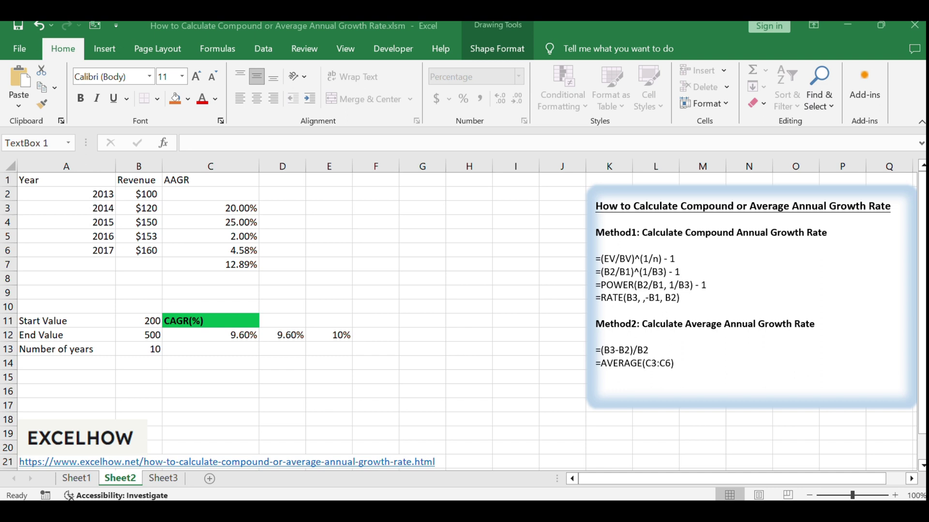
{"action": "left_click", "coordinate": [227, 265]}
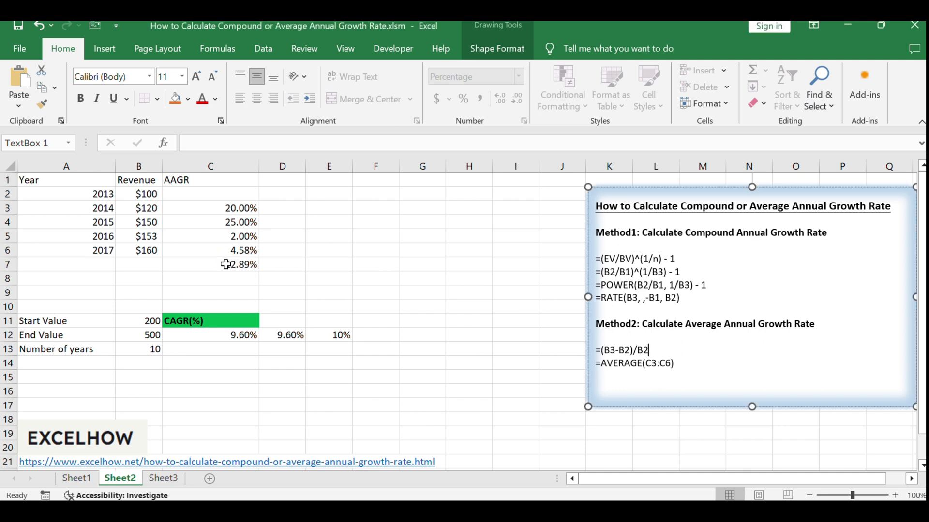